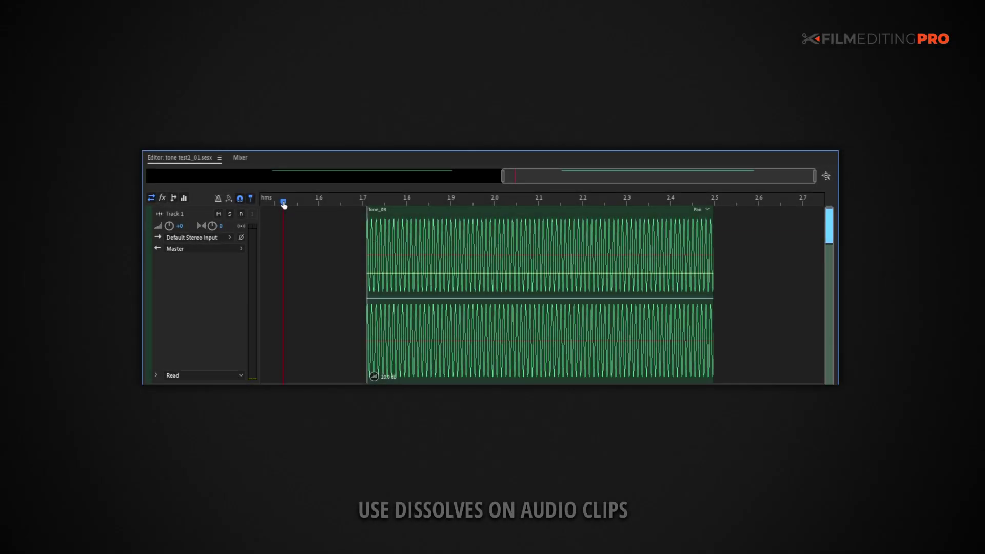
Step: Play the multitrack session to hear the click at the Tone_03 clip edges
key(space)
key(space)
key(space)
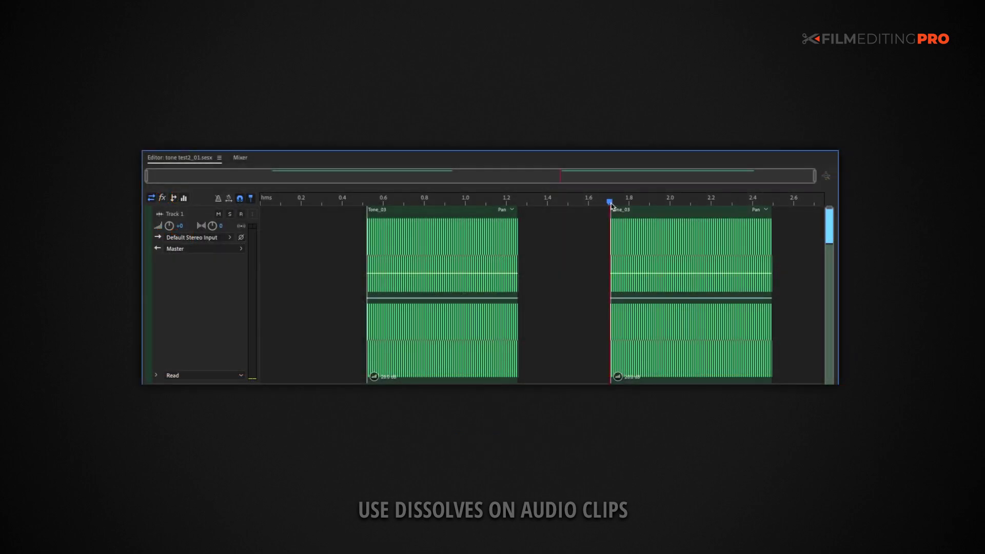
Step: Zoom into the second Tone_03 clip's start near 1.71 s to show its mid-cycle cut
scroll(611, 206, up, 6)
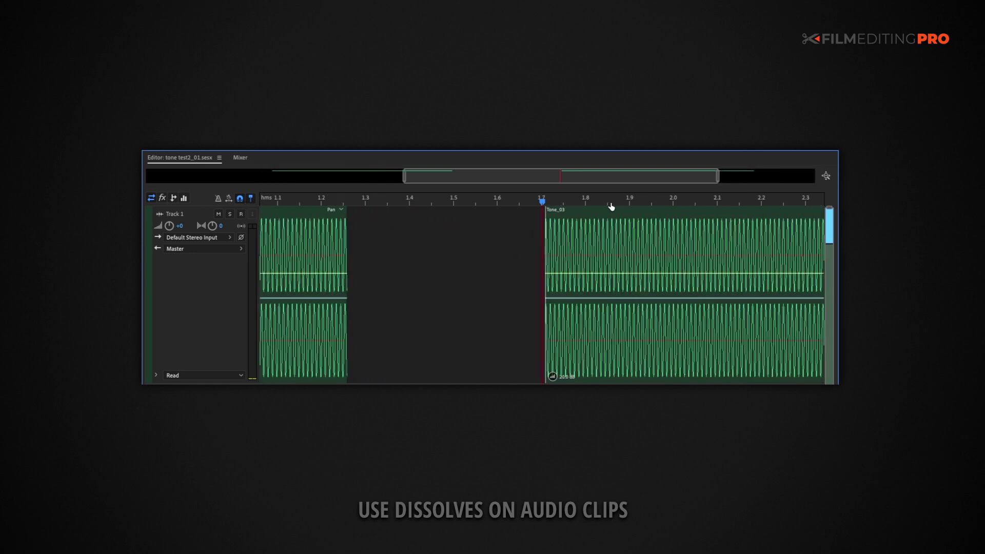
scroll(610, 205, up, 5)
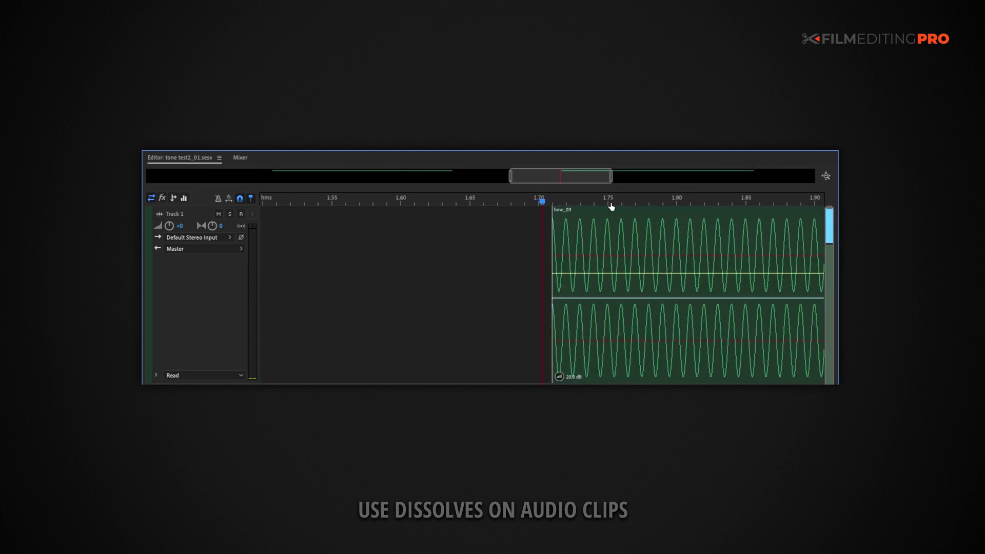
scroll(611, 207, up, 1)
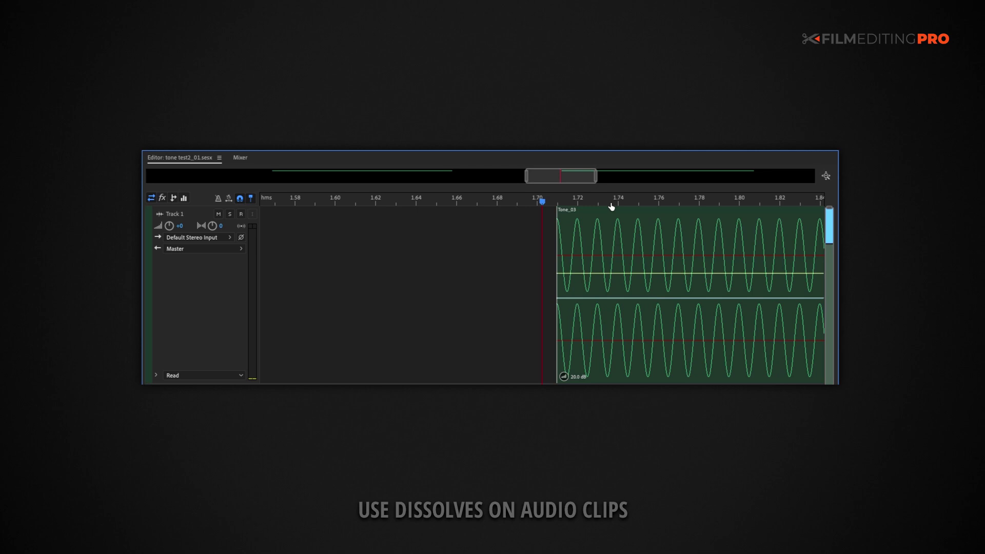
scroll(611, 206, up, 8)
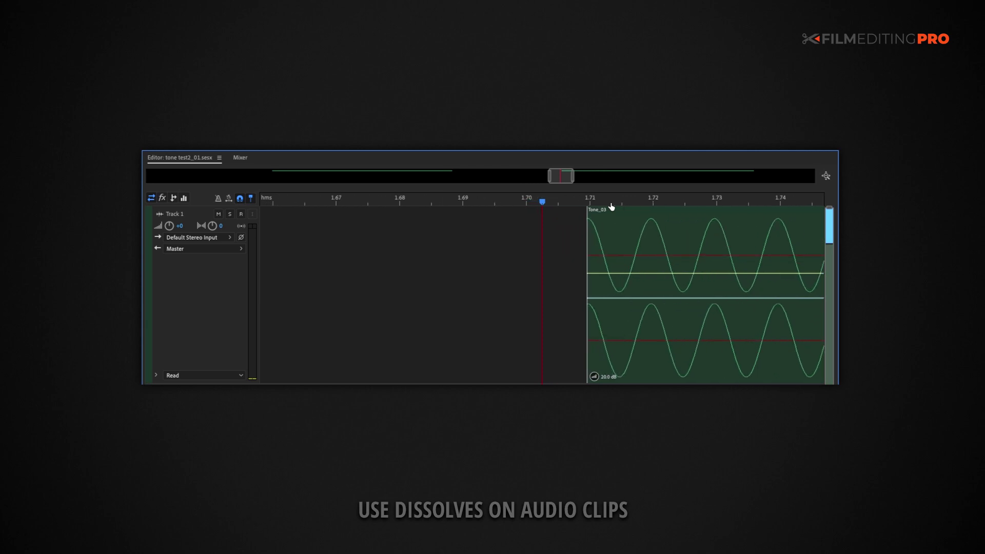
scroll(617, 204, up, 1)
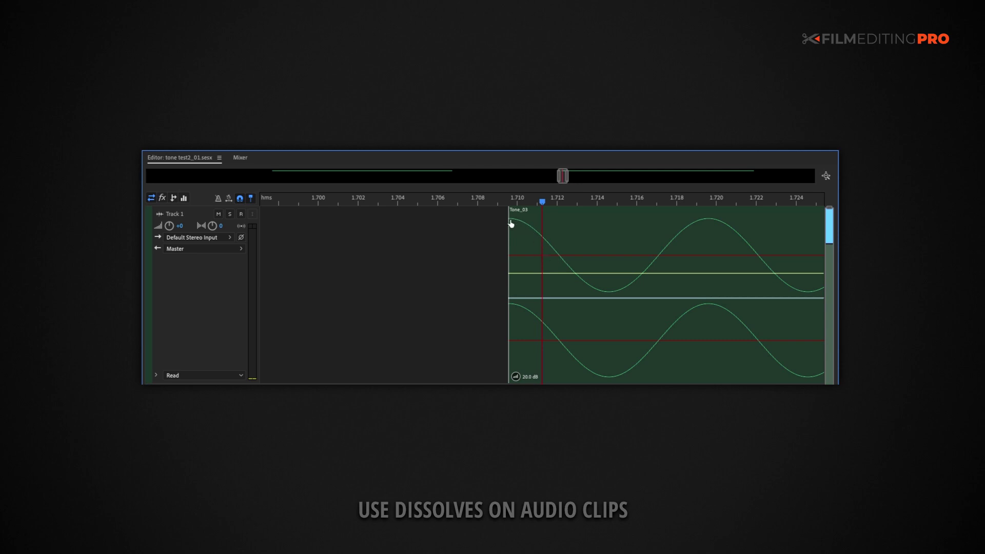
Step: Zoom out fully and play across the gap into the second tone clip
click(825, 175)
drag(610, 201, 595, 205)
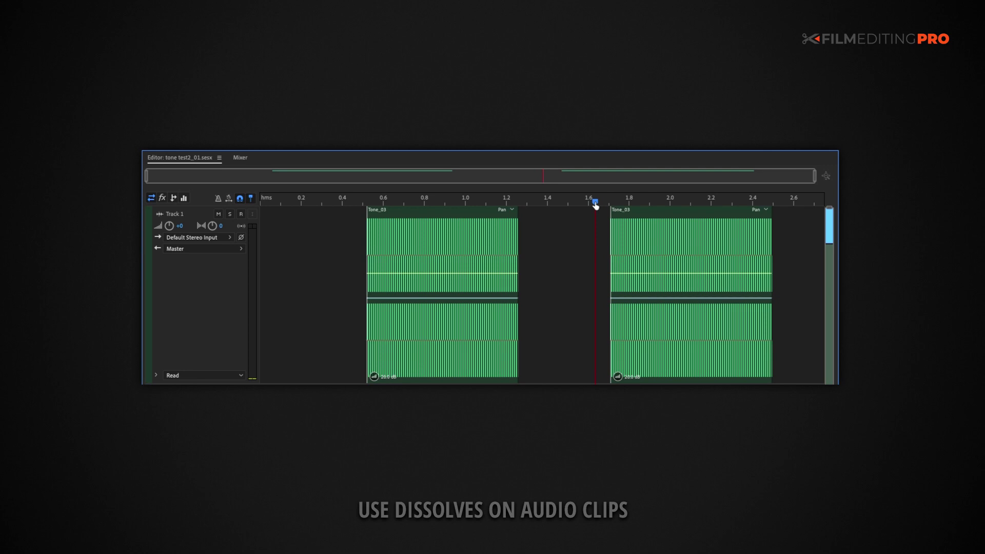
key(space)
Step: Zoom in on the first clip's abrupt start, then zoom back out to the whole timeline
click(367, 201)
key(=)
key(=)
key(=)
key(=)
key(=)
key(=)
key(=)
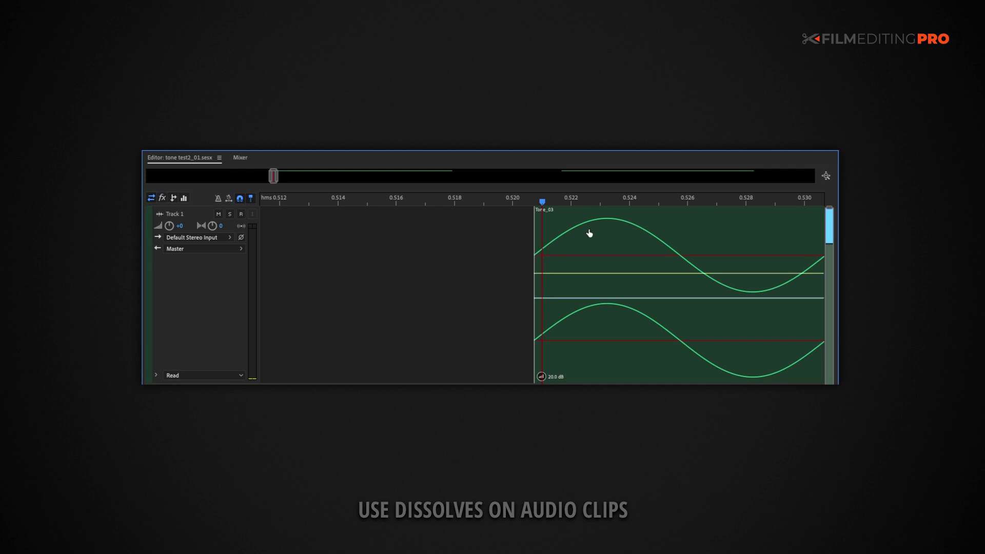
click(826, 176)
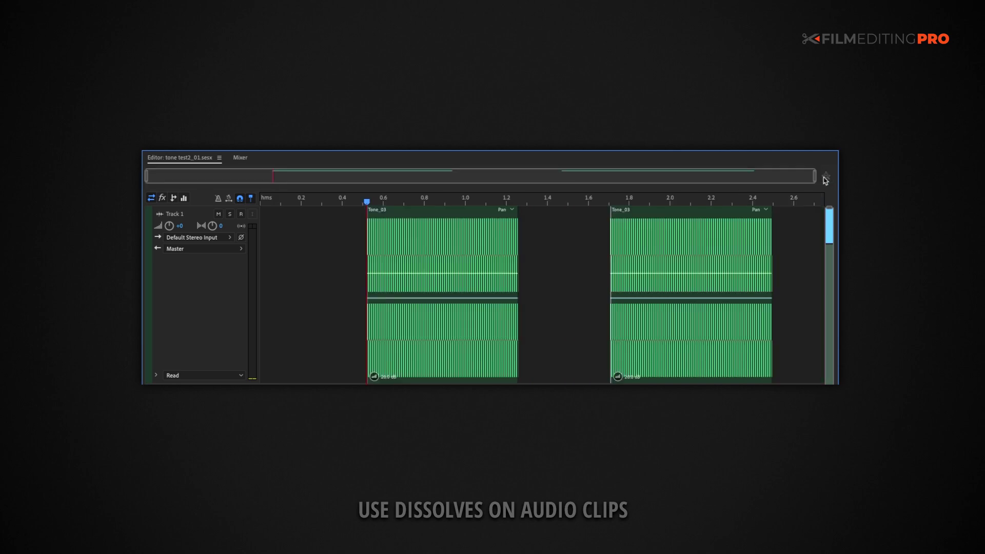
Step: Play both tone clips from before the first clip, twice
click(352, 201)
key(space)
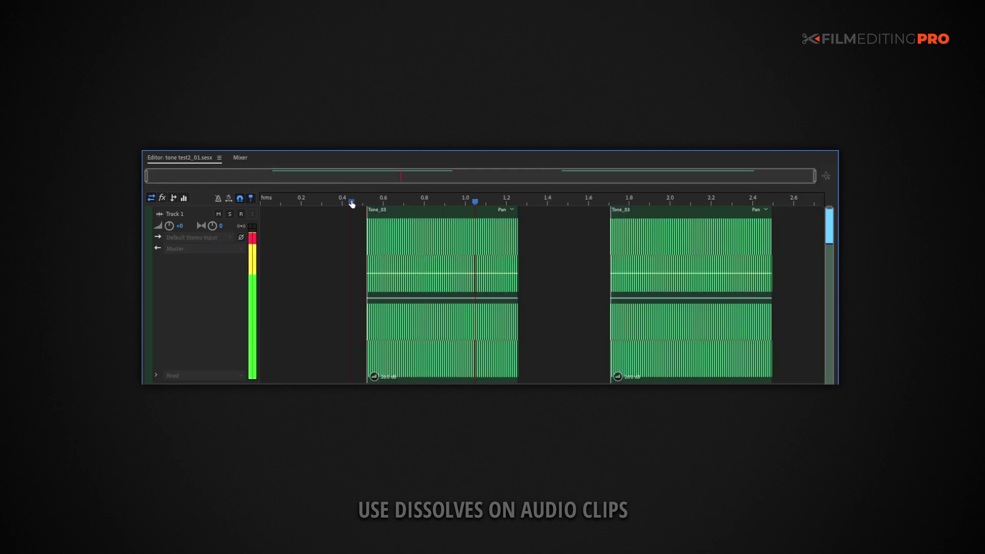
key(space)
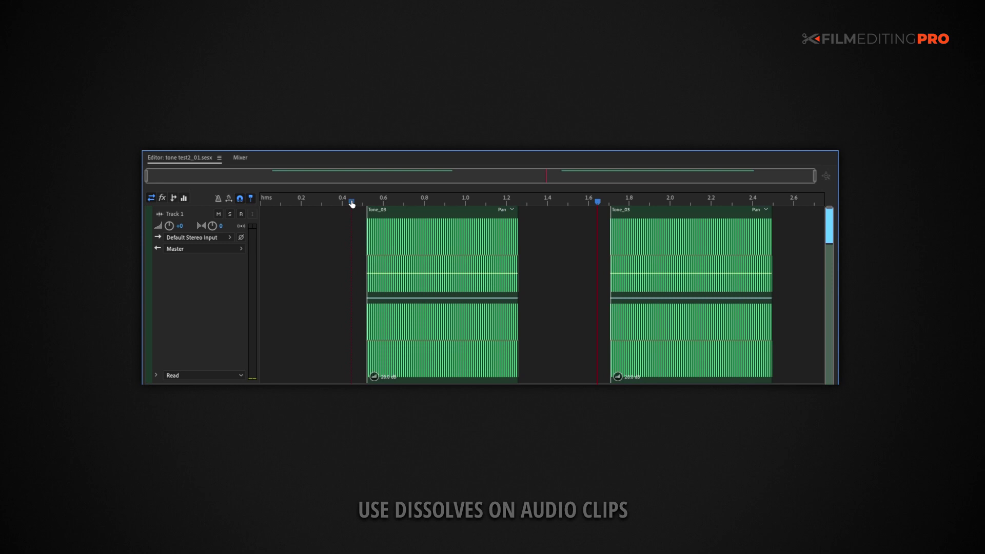
drag(352, 203, 340, 204)
key(space)
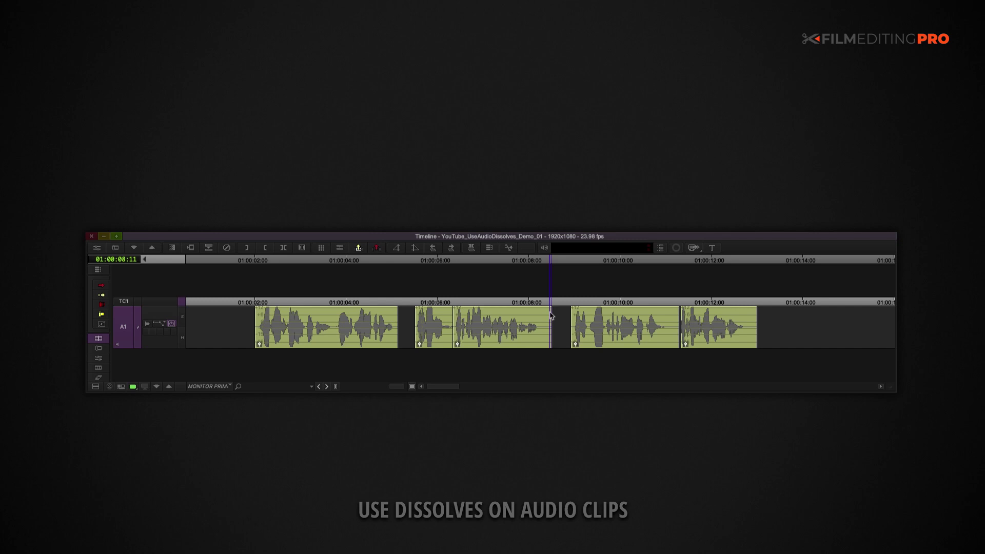
Step: Add a dissolve at the current cut, then apply dissolves to all transitions between IN/OUT marks
key(backslash)
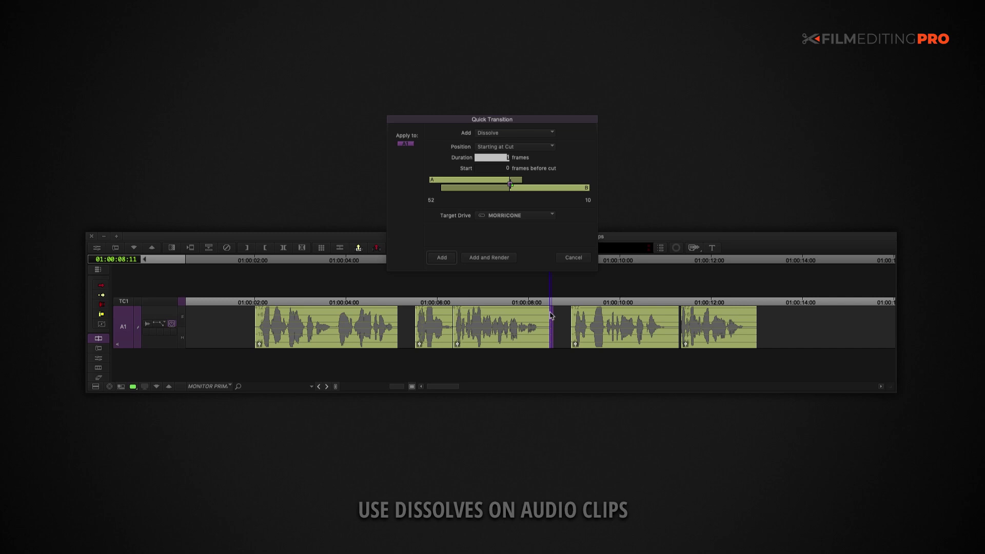
key(Return)
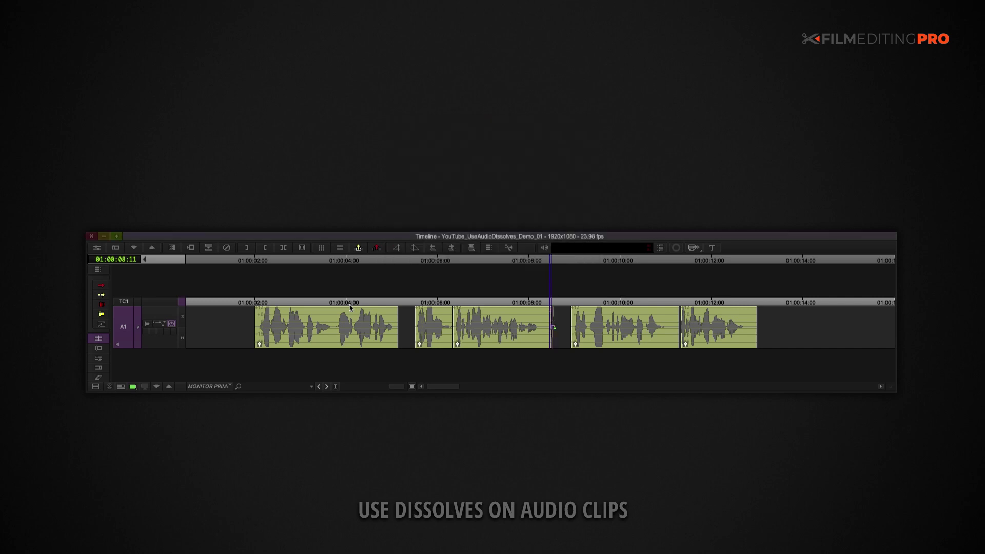
click(248, 308)
key(i)
click(771, 310)
key(o)
key(q)
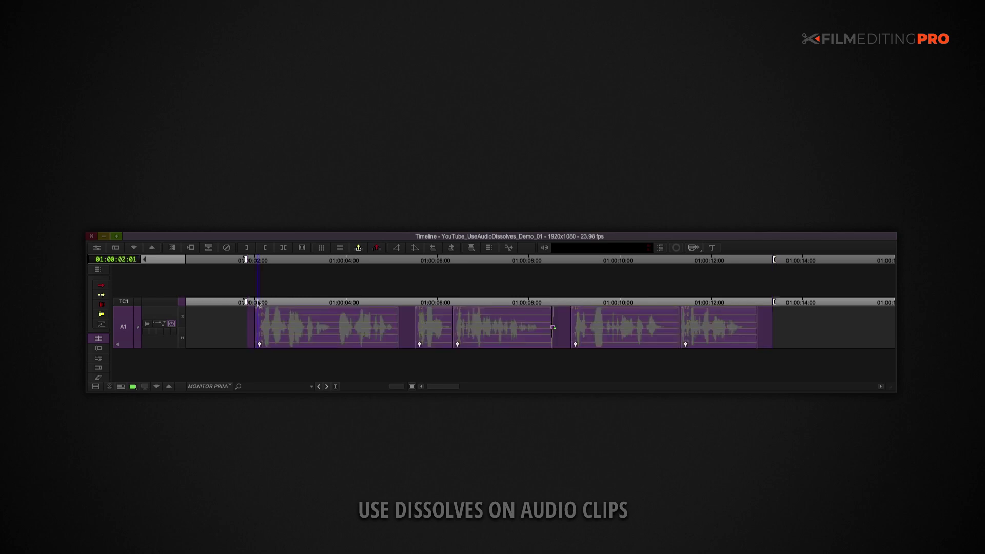
key(backslash)
click(445, 232)
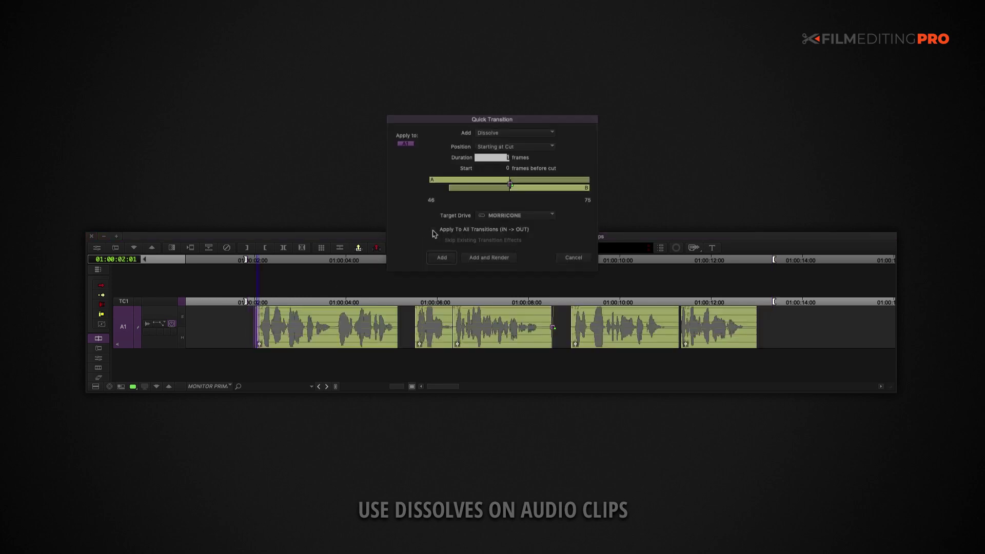
click(442, 257)
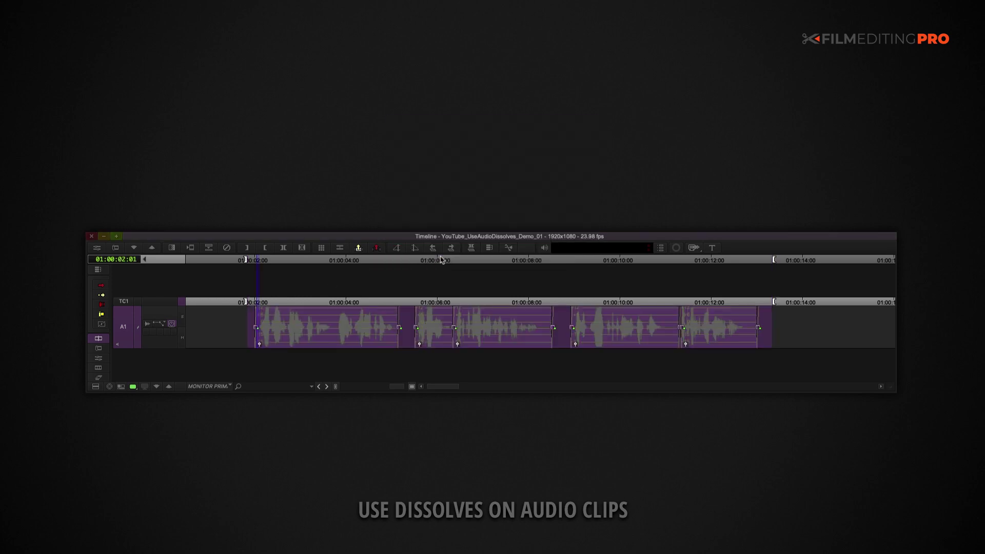
key(g)
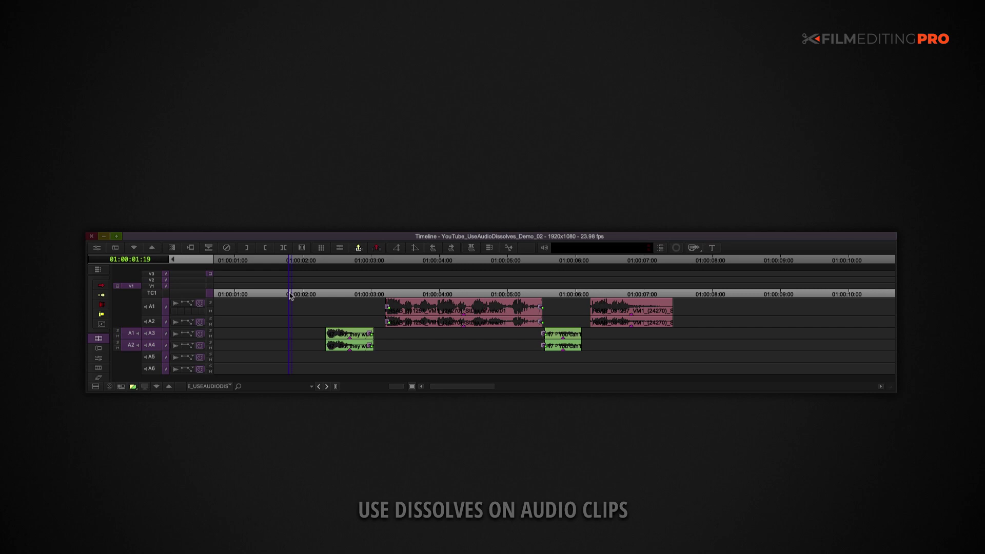
Step: Play the Demo_02 sequence, including from 01:00:10:05, to hear its audio cuts
key(space)
drag(439, 390, 479, 391)
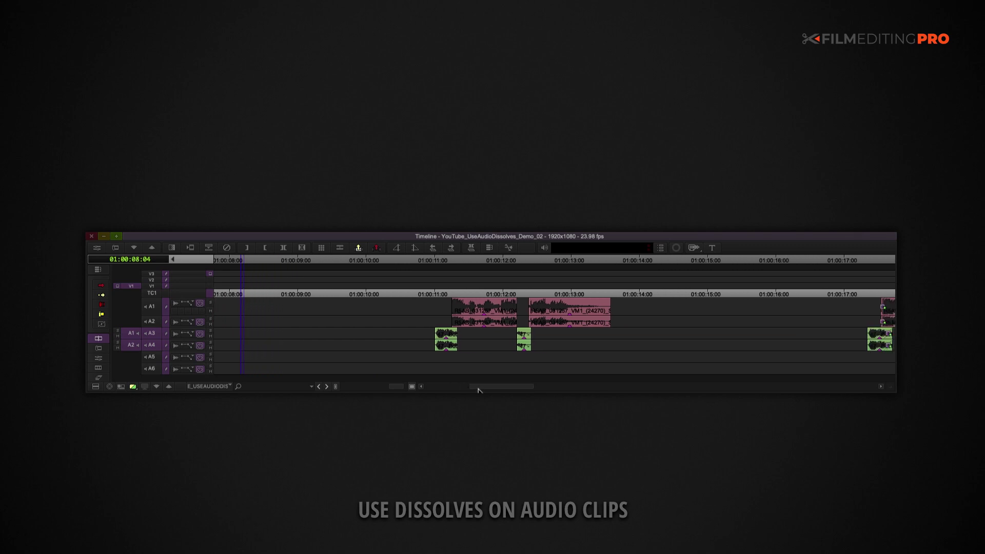
click(382, 295)
key(space)
key(space)
key(space)
drag(477, 389, 514, 390)
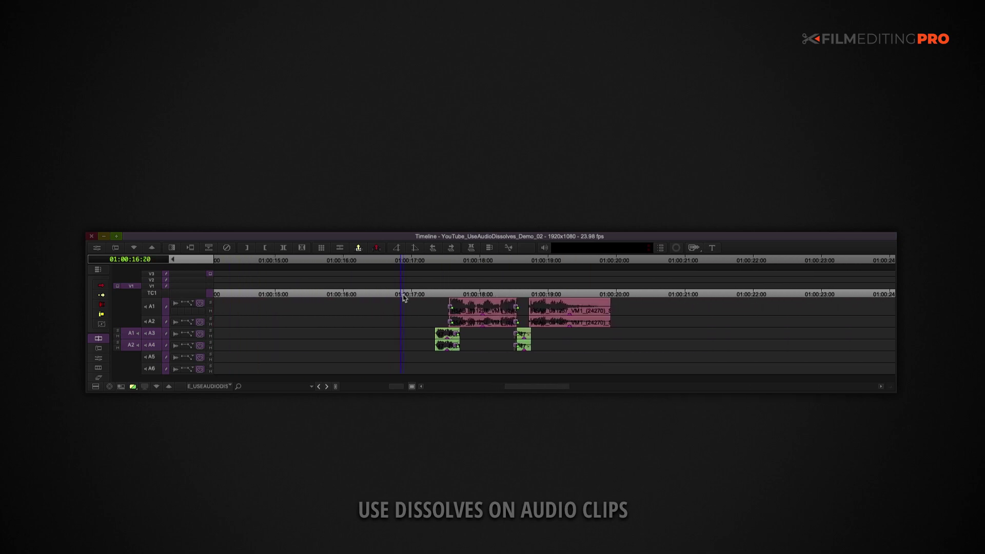